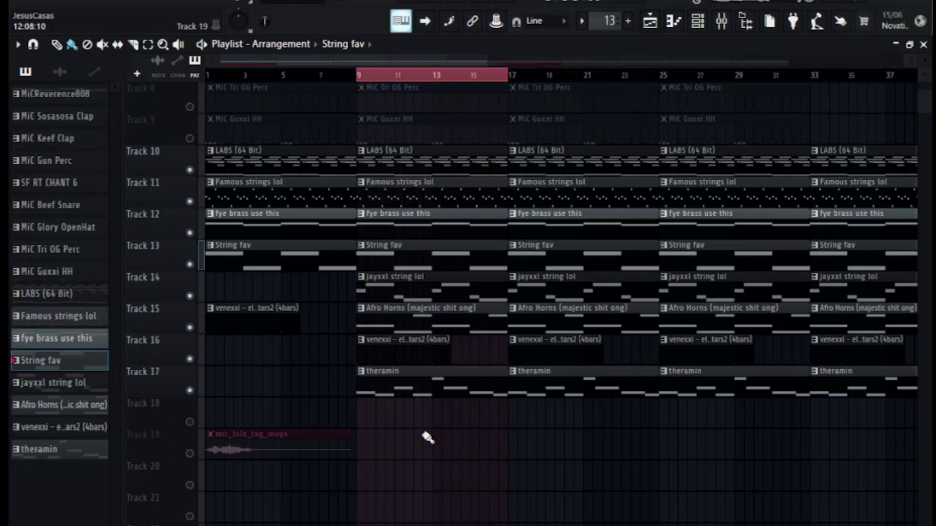
# Open the LABS (64 Bit) pattern from Track 10 in the piano roll and play back its notes
pyautogui.doubleClick(417, 165)
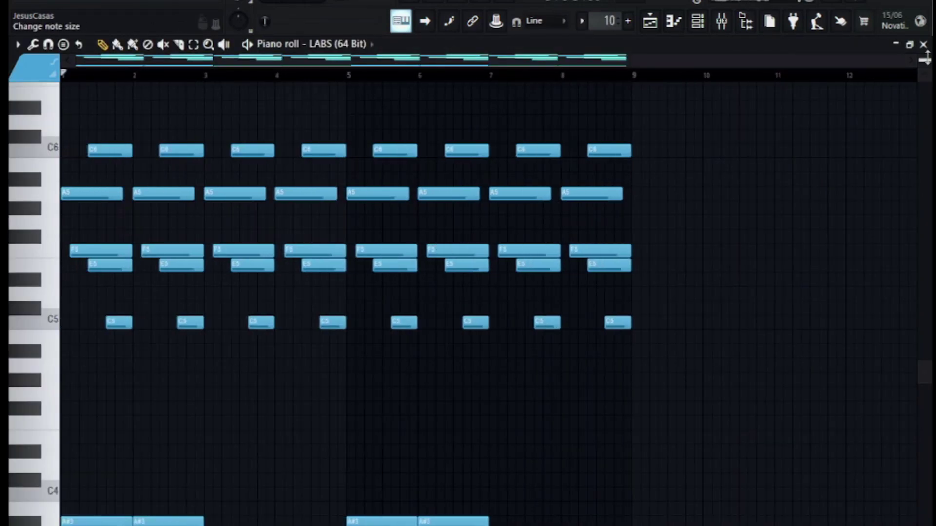
pyautogui.scroll(-3, 925, 58)
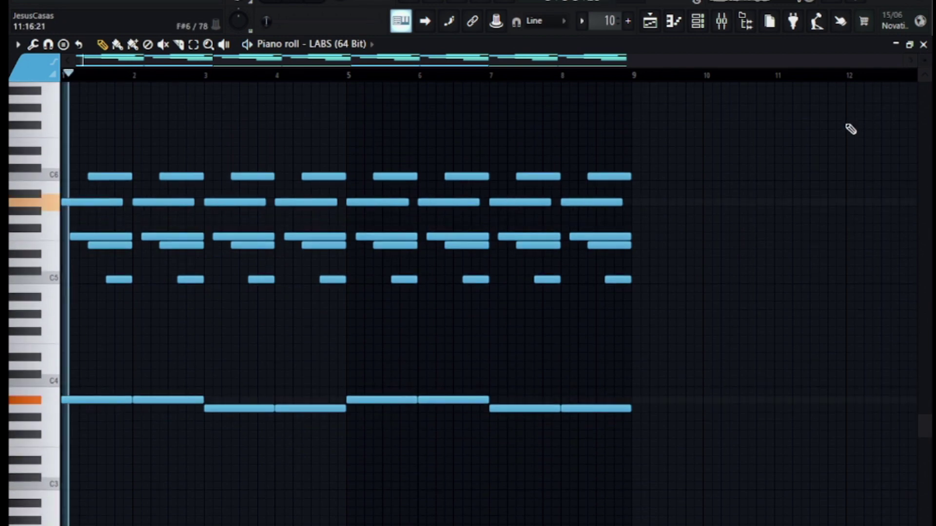
pyautogui.scroll(-2, 794, 174)
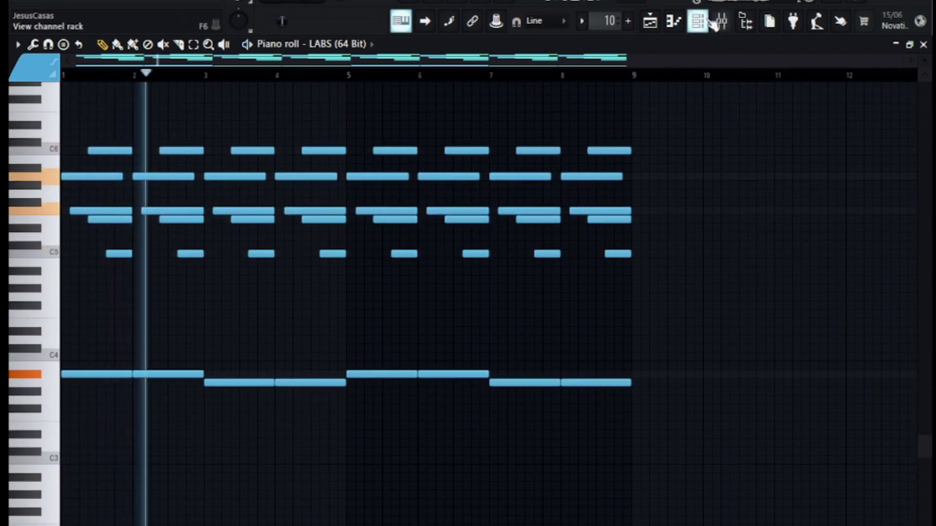
# Inspect the LABS (64 Bit) channel's instrument and its selected preset, close it and return to the playlist
pyautogui.click(716, 22)
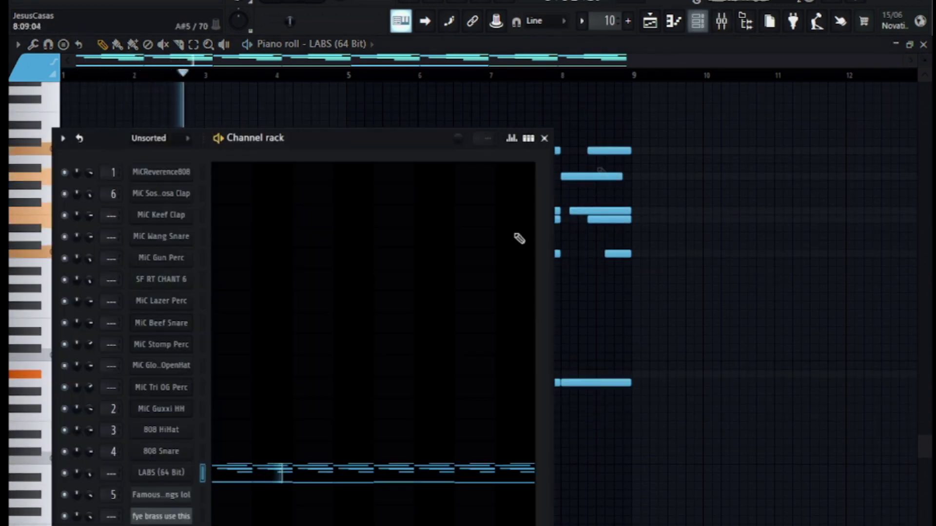
pyautogui.click(154, 471)
pyautogui.moveTo(395, 206); pyautogui.dragTo(372, 75)
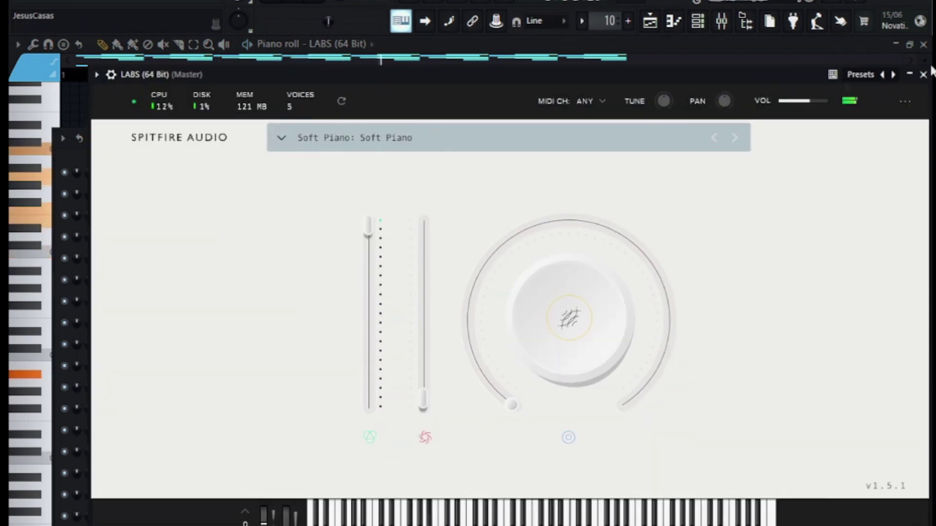
pyautogui.click(923, 76)
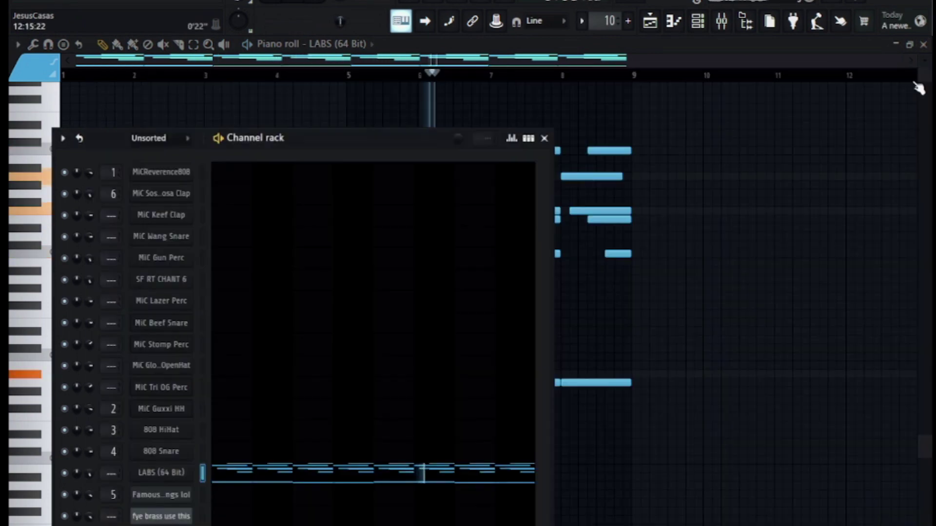
pyautogui.click(544, 139)
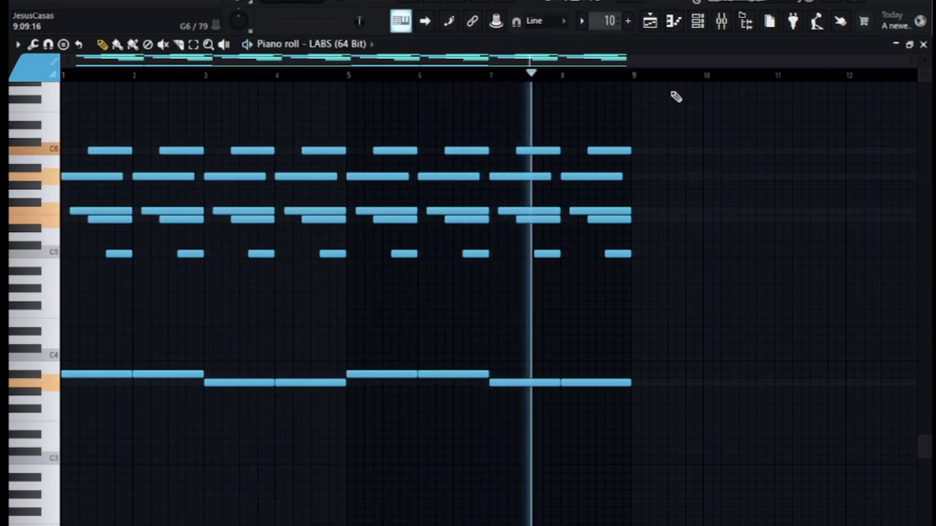
pyautogui.scroll(-1, 676, 97)
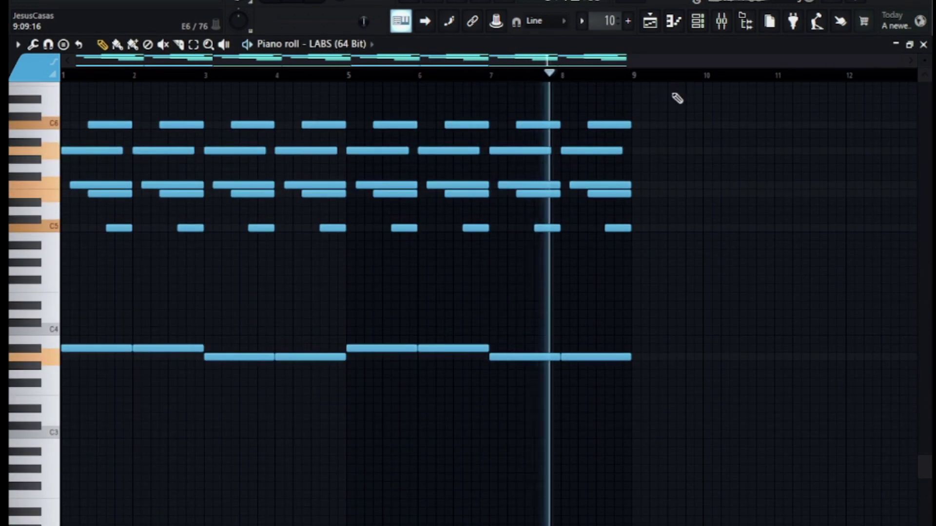
pyautogui.click(661, 31)
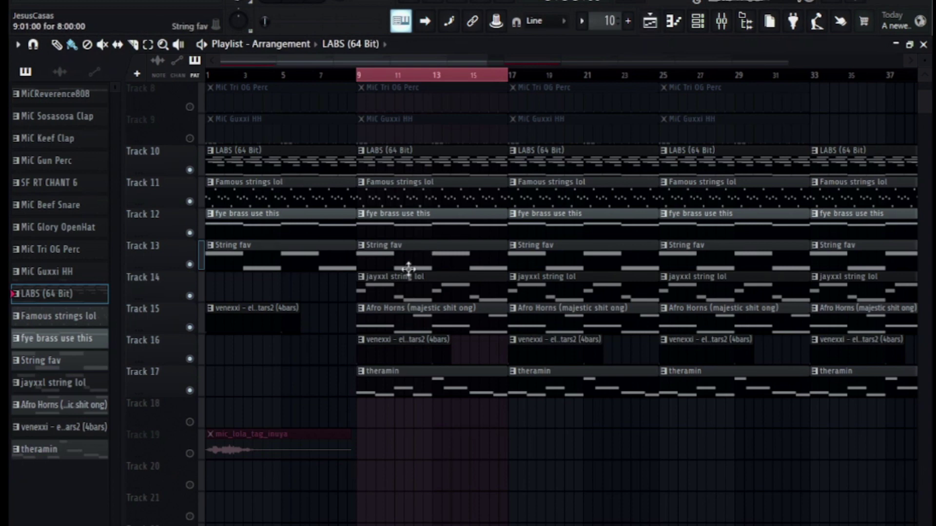
# Play the Famous strings lol pattern in the piano roll and inspect the Xpand!2 sound used on its channel
pyautogui.doubleClick(404, 191)
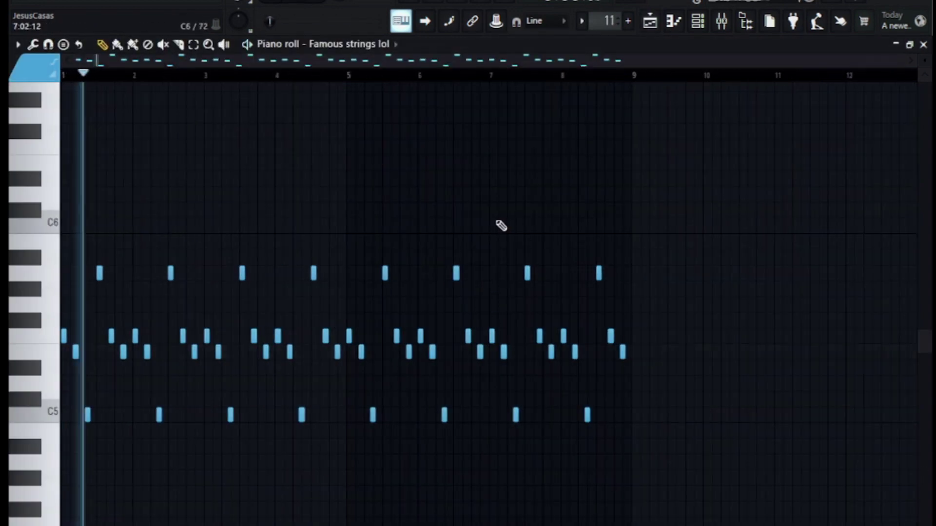
pyautogui.scroll(-3, 588, 157)
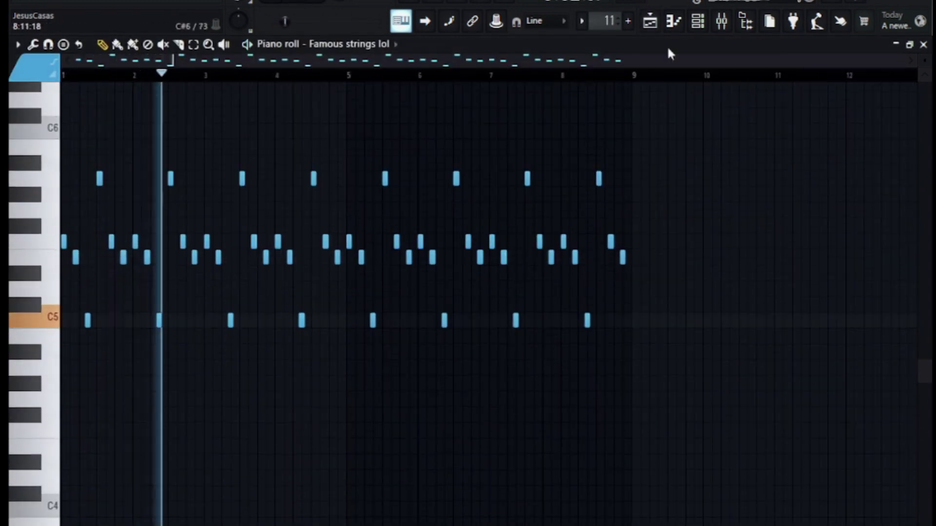
pyautogui.click(704, 26)
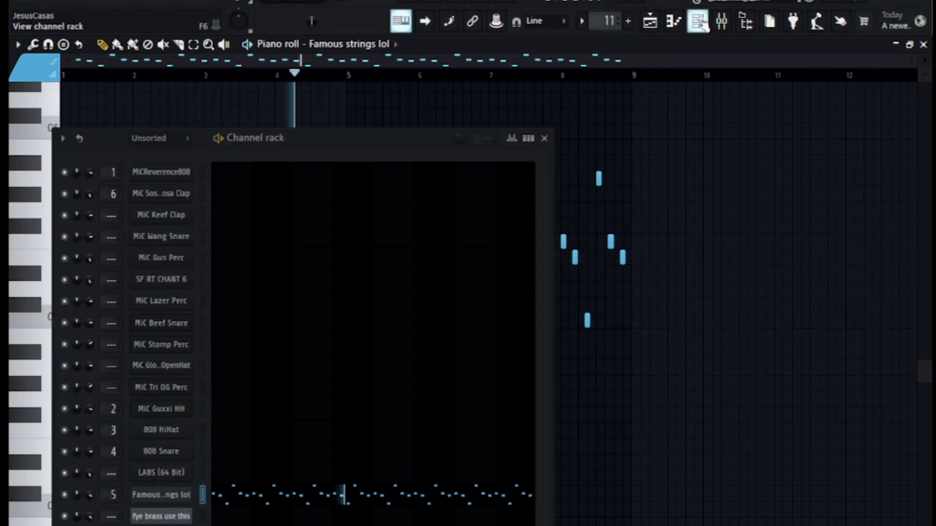
pyautogui.click(172, 495)
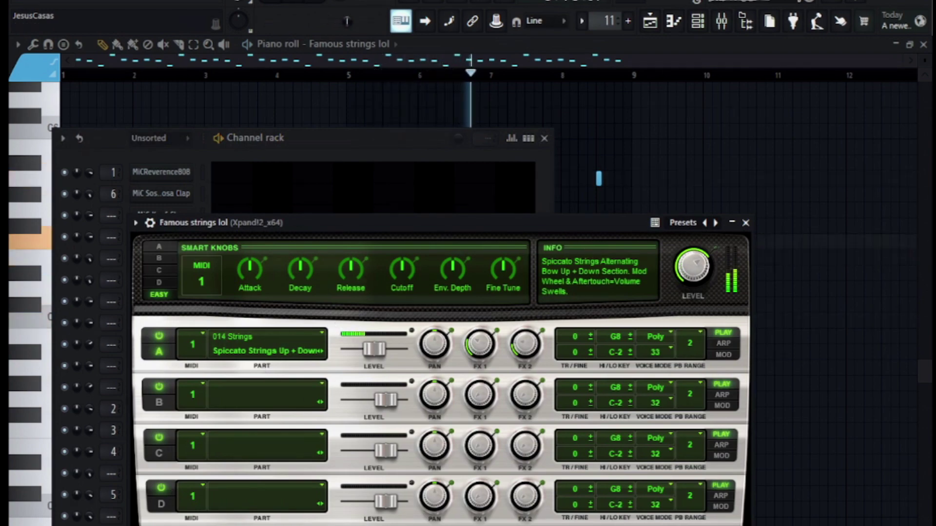
pyautogui.moveTo(416, 236); pyautogui.dragTo(410, 117)
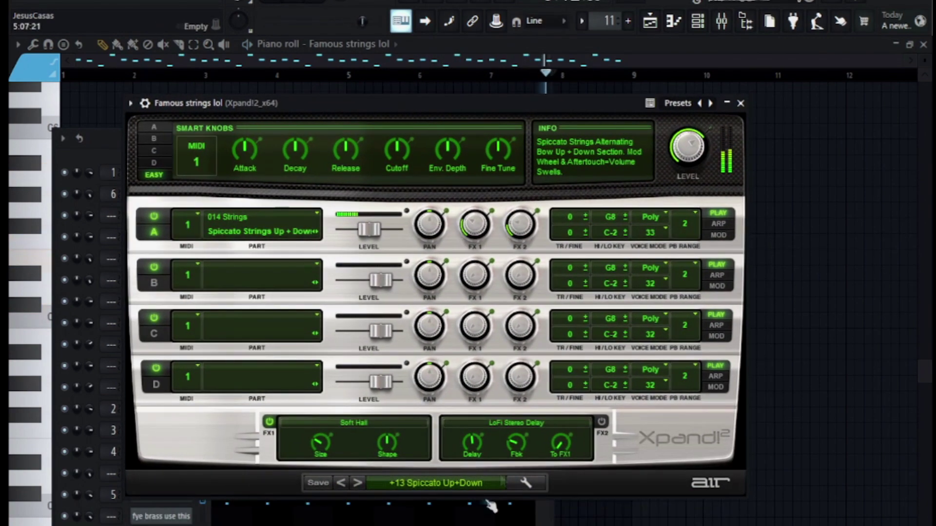
pyautogui.click(814, 212)
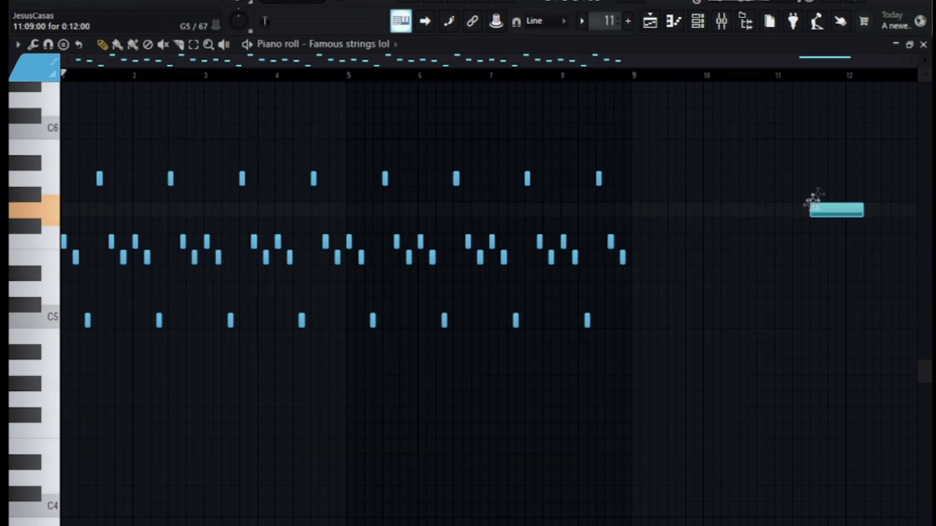
# Inspect the Effectrix and Portal effects on the Xpand!2 mixer track and return to the playlist
pyautogui.click(709, 25)
pyautogui.click(723, 26)
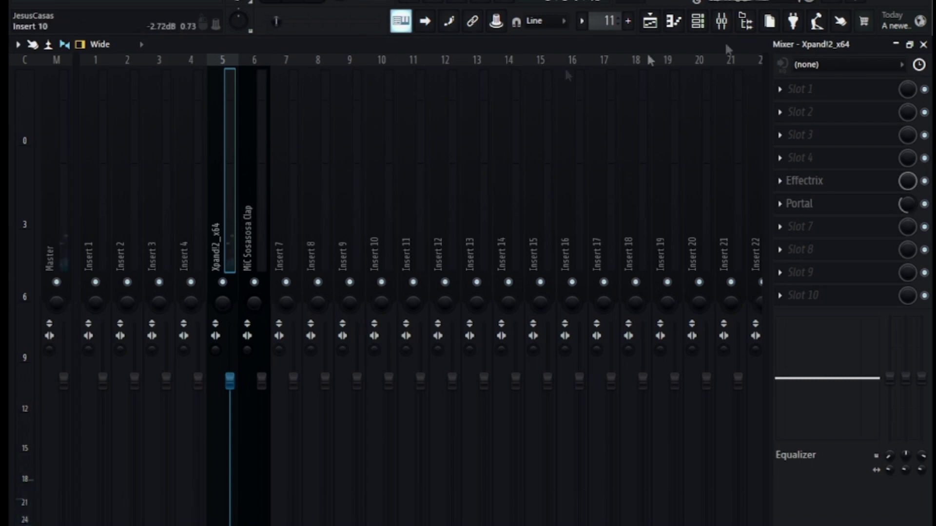
pyautogui.click(818, 182)
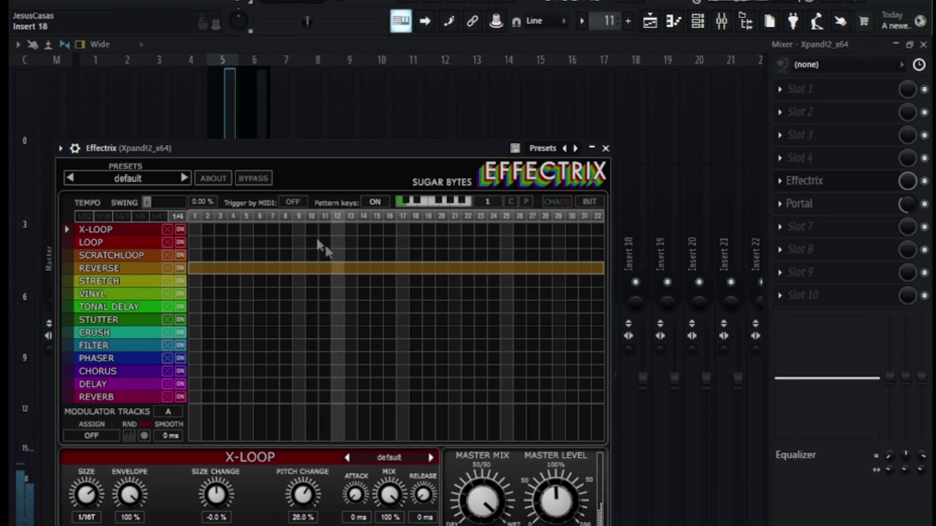
pyautogui.click(847, 204)
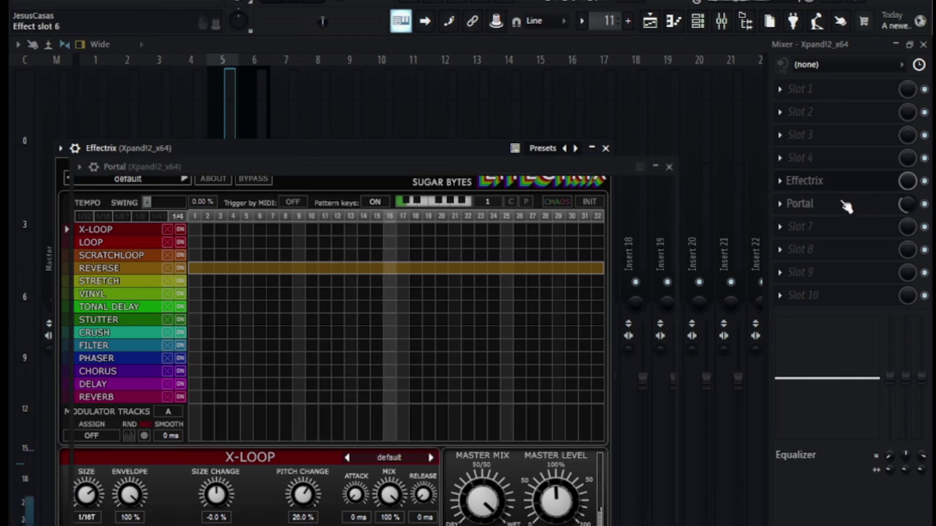
pyautogui.click(847, 205)
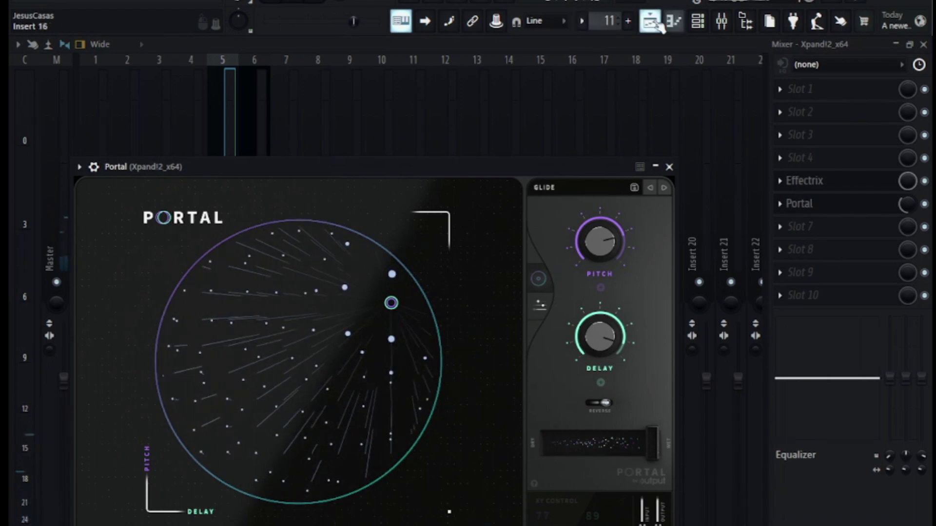
pyautogui.click(655, 24)
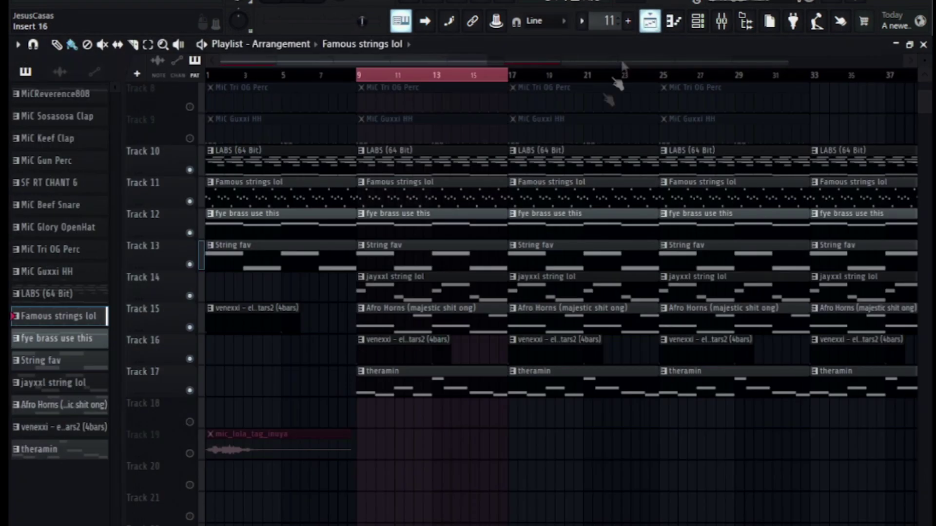
# Open the fye brass use this pattern in the piano roll and play it through
pyautogui.doubleClick(390, 226)
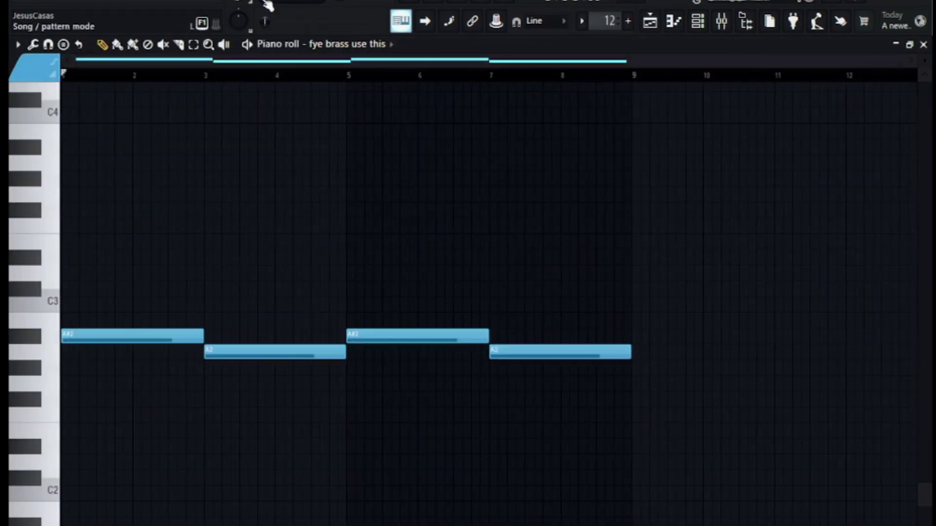
pyautogui.press('space')
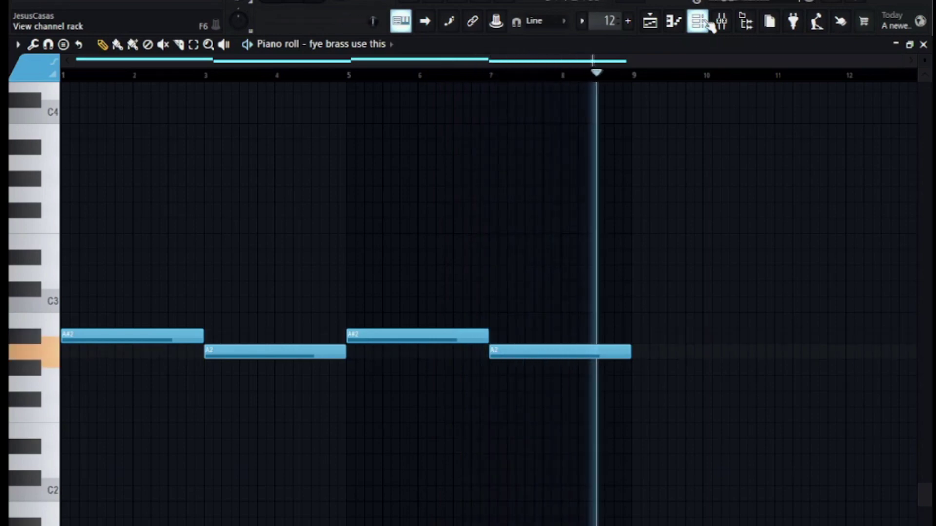
pyautogui.press('space')
# Inspect the instrument parts loaded on the fye brass use this channel, close it and return to the playlist
pyautogui.click(708, 23)
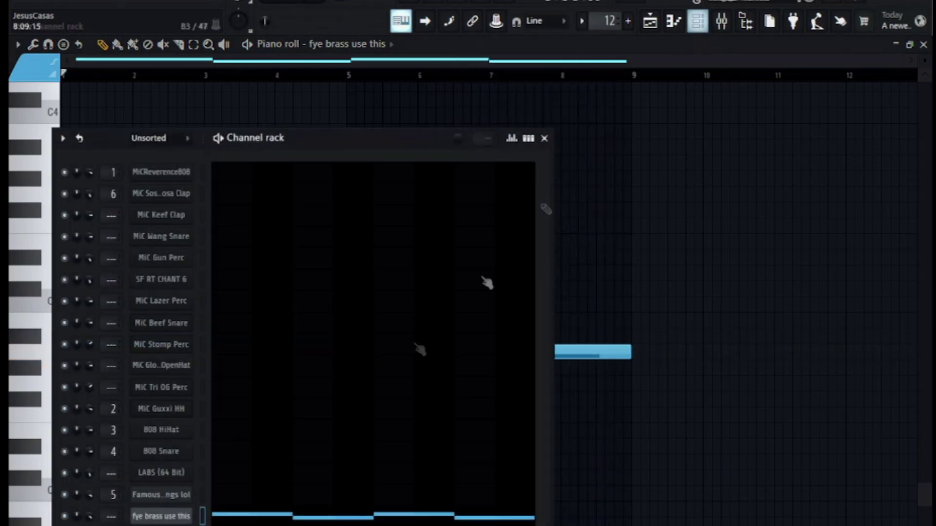
pyautogui.click(174, 518)
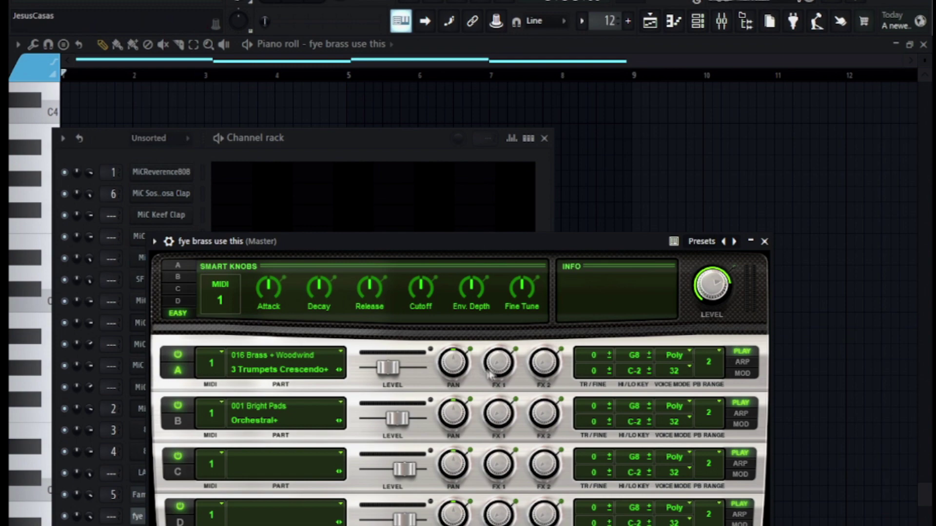
pyautogui.click(839, 259)
pyautogui.rightClick(836, 256)
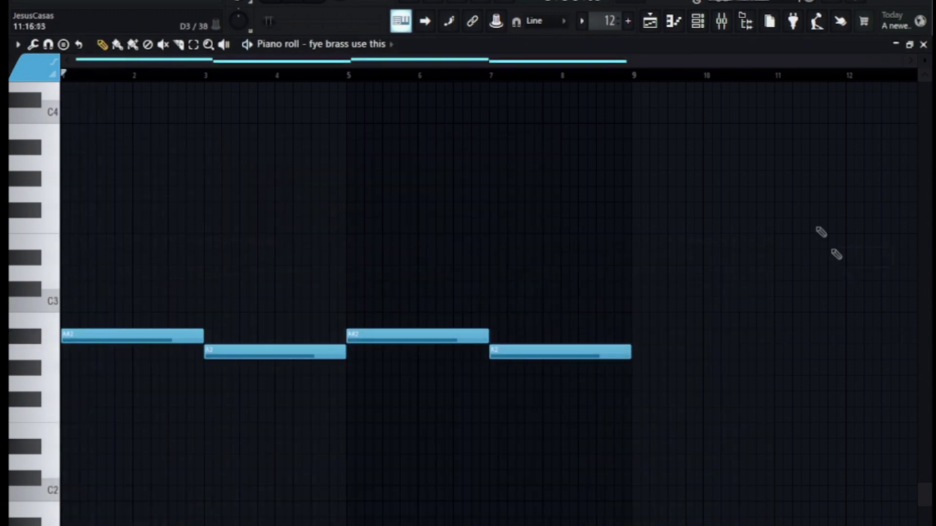
pyautogui.click(650, 22)
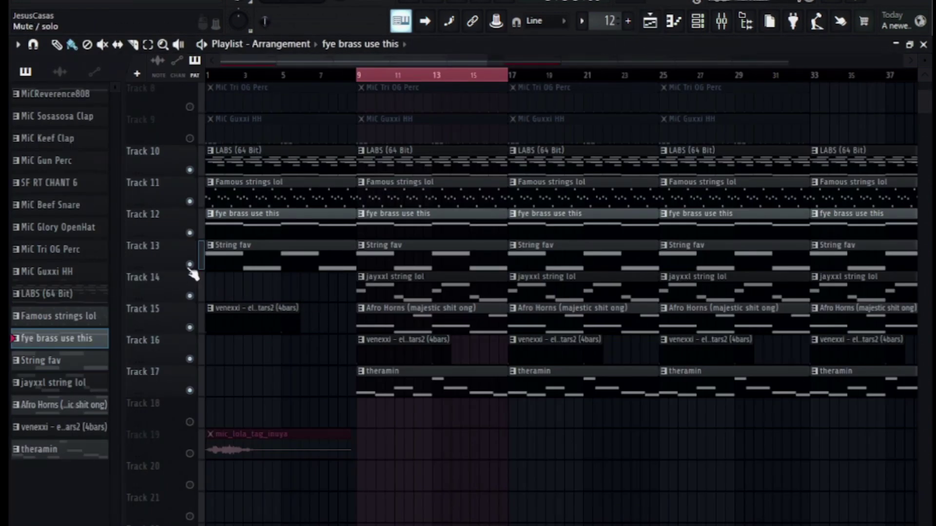
# Open the String fav pattern in the piano roll and play it through
pyautogui.doubleClick(414, 262)
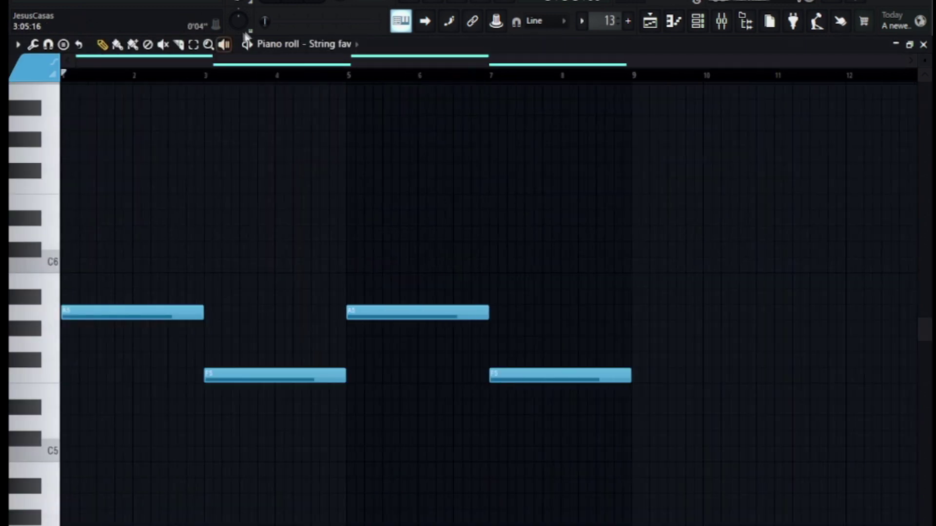
pyautogui.press('space')
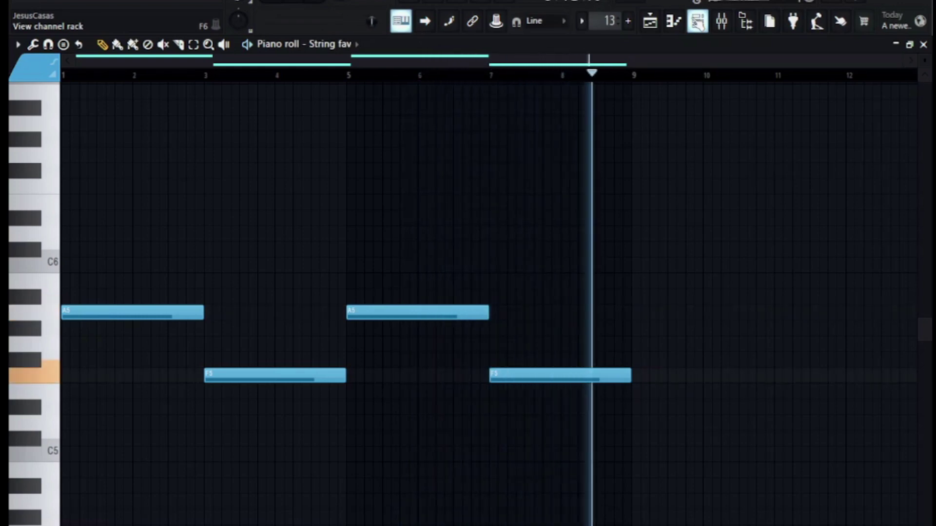
pyautogui.press('space')
# Inspect the plugin interface and preset of the String fav channel and return to the playlist
pyautogui.click(697, 22)
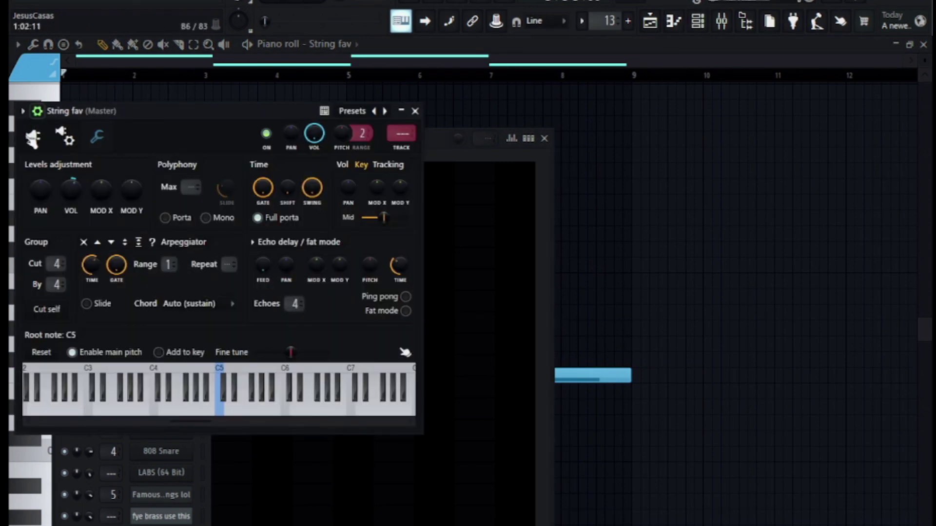
pyautogui.click(42, 137)
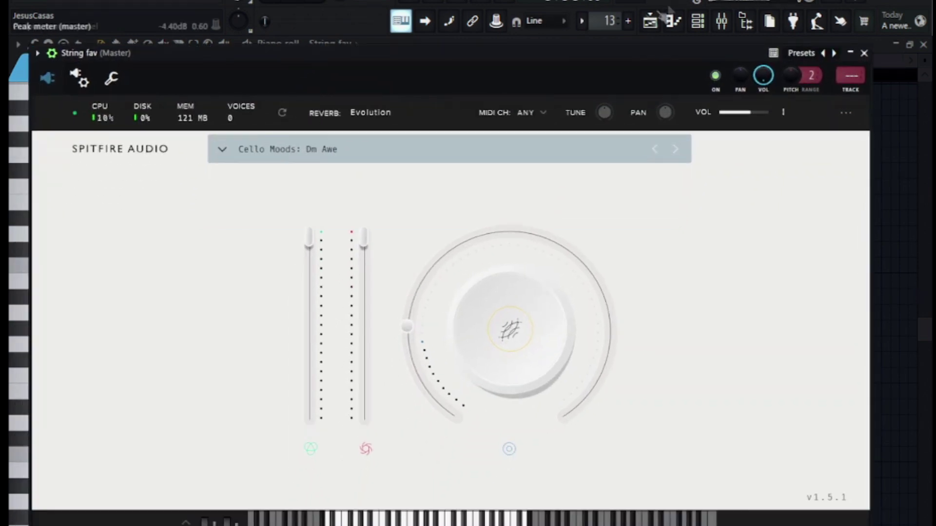
pyautogui.click(657, 28)
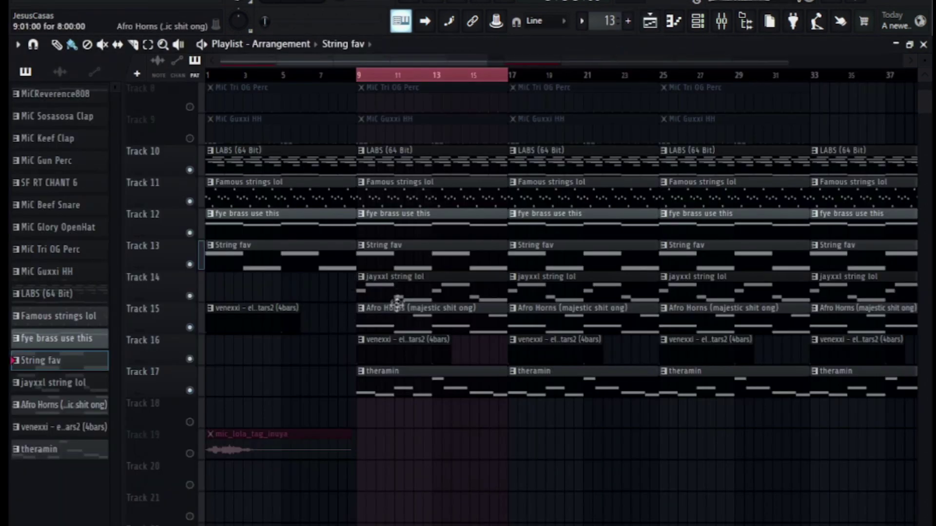
# Play the jayxxl string lol pattern in the piano roll and bring up the channel rack for its instrument
pyautogui.doubleClick(386, 286)
pyautogui.press('space')
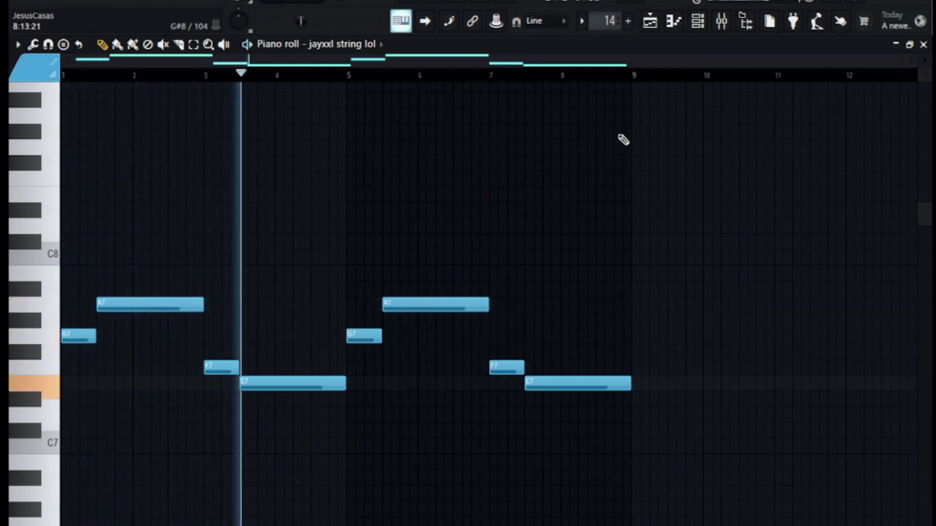
pyautogui.click(697, 21)
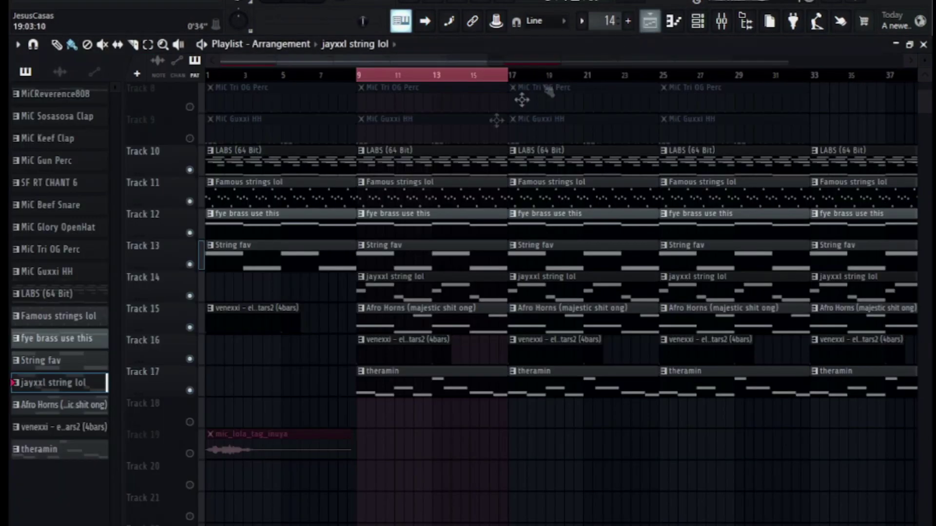
# Open the Afro Horns (majestic shit ong) pattern from Track 15 in the piano roll and play it
pyautogui.doubleClick(400, 321)
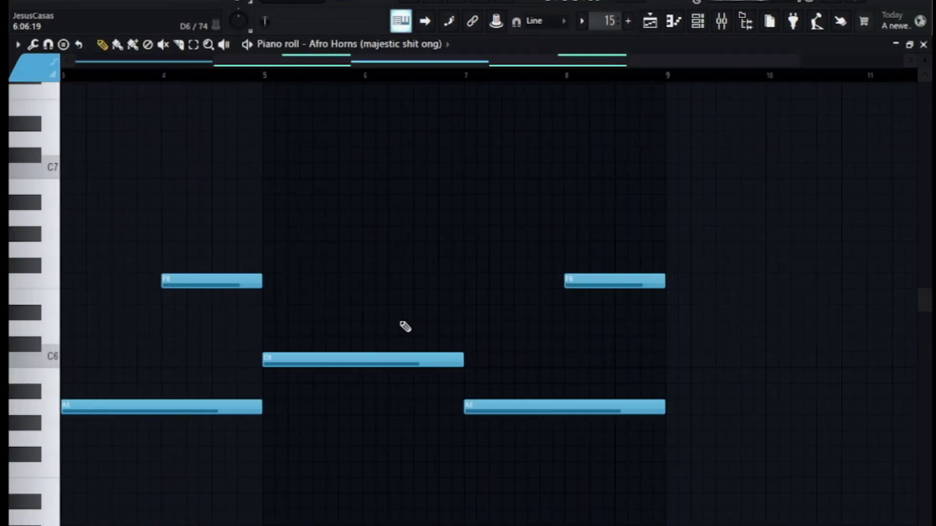
pyautogui.press('space')
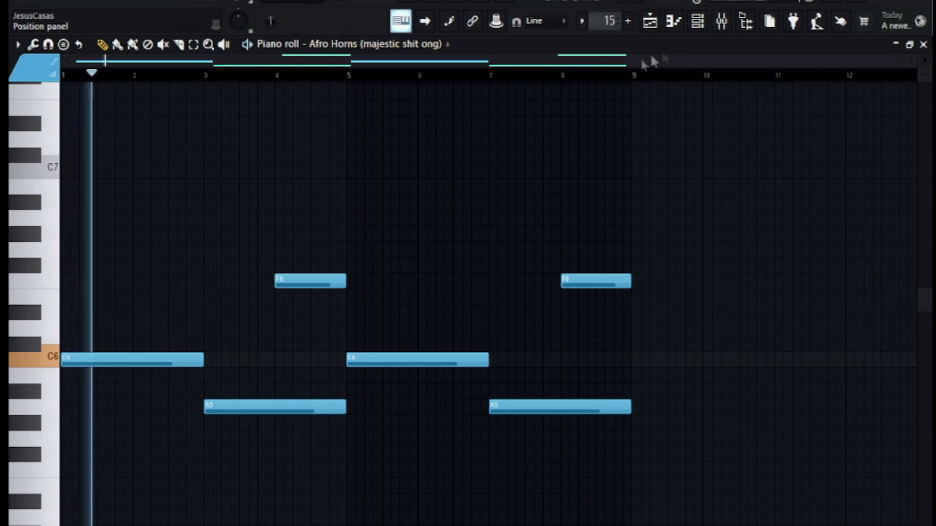
# Inspect the JV-1080 plugin and Afro Horns patch behind the Afro Horns pattern and return to the playlist
pyautogui.scroll(-3, 697, 292)
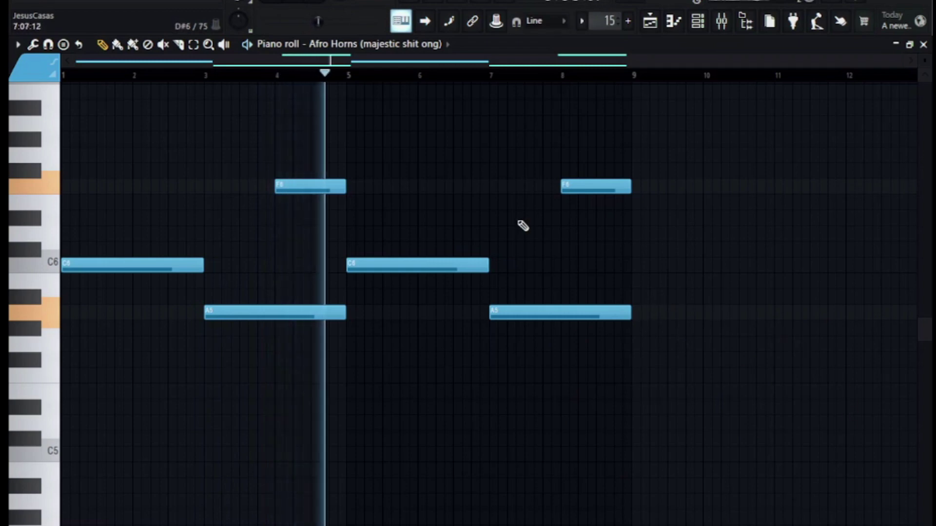
pyautogui.click(697, 21)
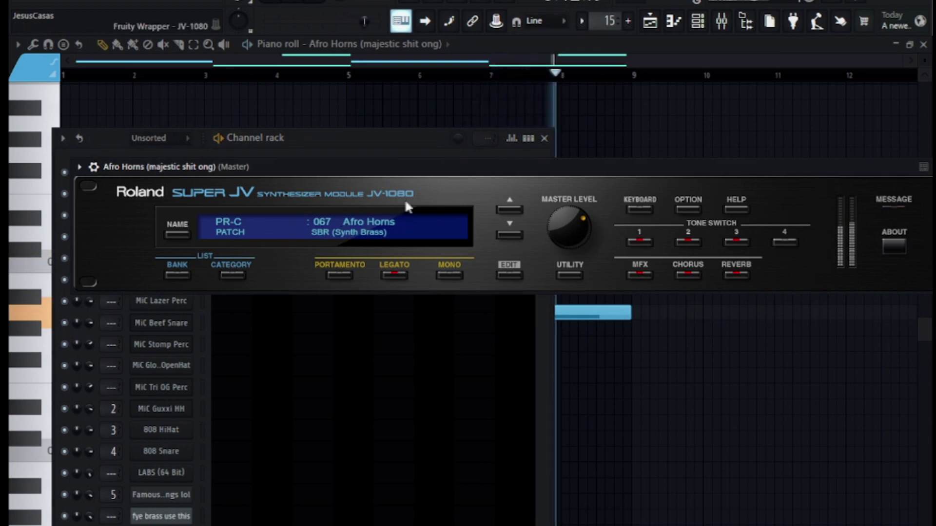
pyautogui.click(651, 23)
# Play the venexxi - electrostars2 (4bars) pattern from Track 16 in the piano roll and return to the playlist
pyautogui.doubleClick(383, 351)
pyautogui.scroll(-5, 269, 174)
pyautogui.press('space')
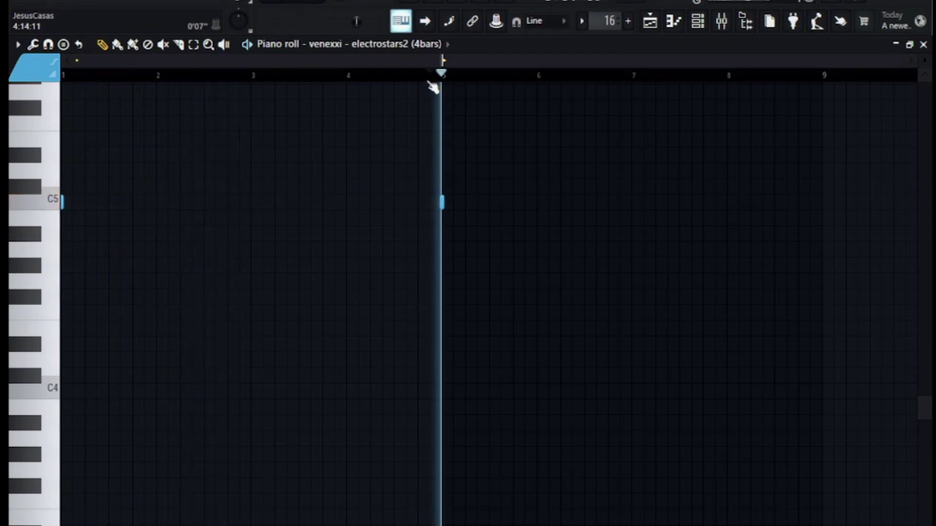
pyautogui.click(650, 21)
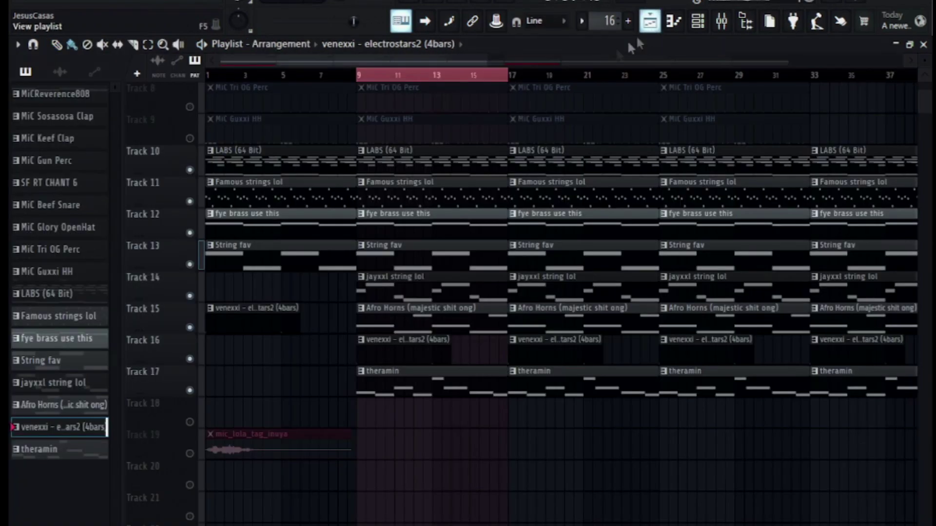
# Play the theramin pattern from Track 17, inspect its 03 Theramax instrument in Kontakt, and return to the playlist without leaving stray notes
pyautogui.doubleClick(395, 380)
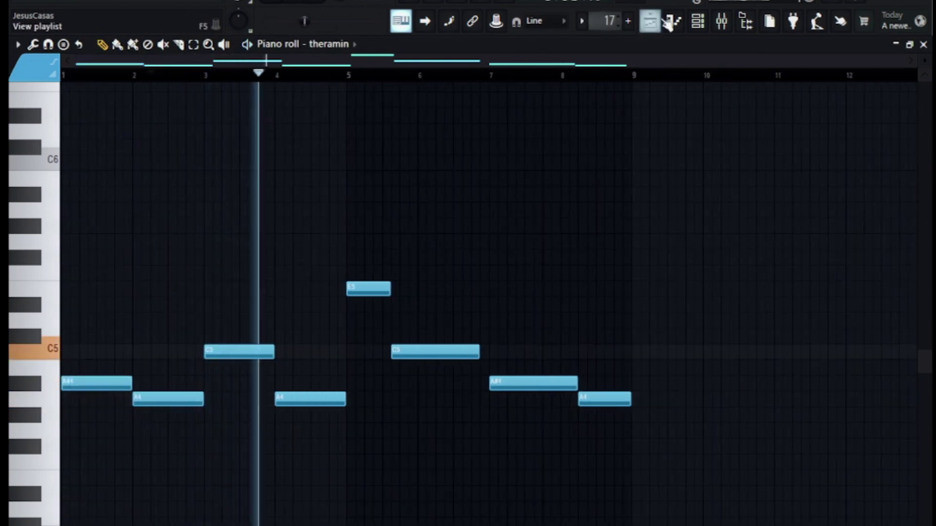
pyautogui.click(698, 21)
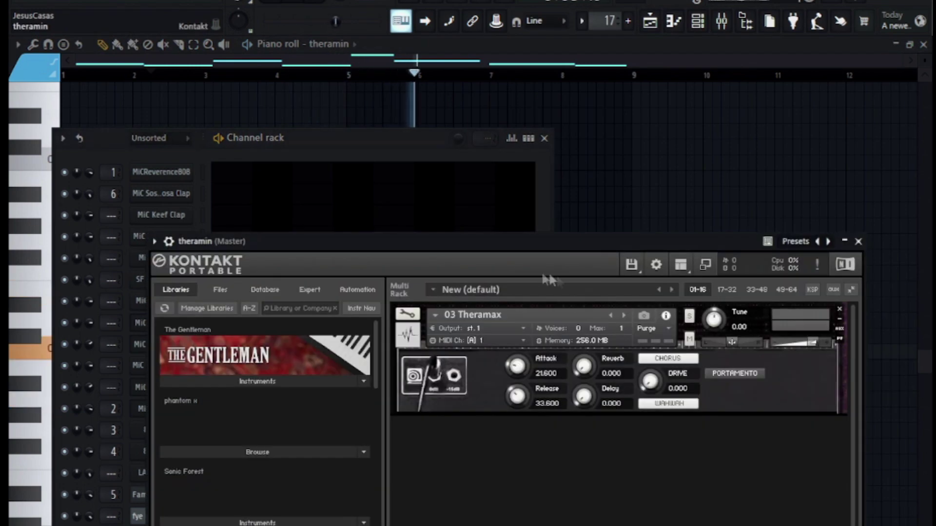
pyautogui.moveTo(520, 244); pyautogui.dragTo(492, 93)
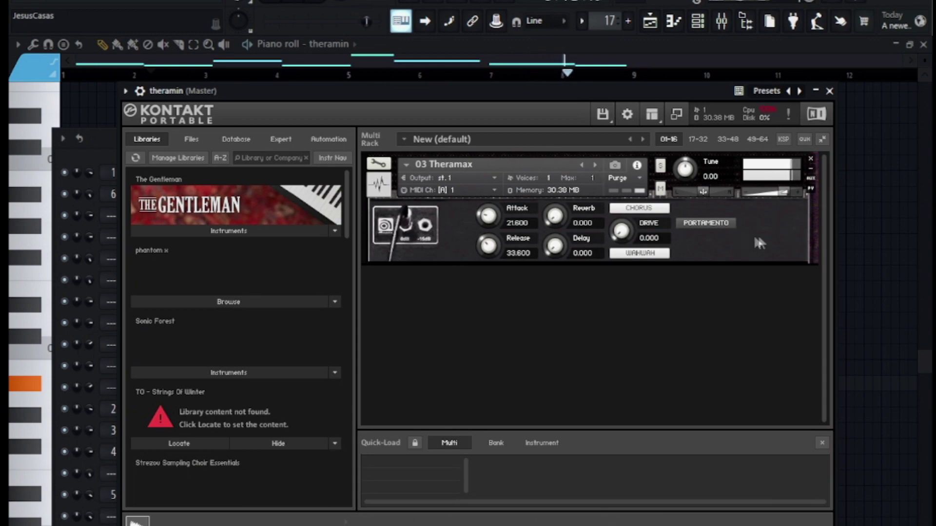
pyautogui.click(882, 218)
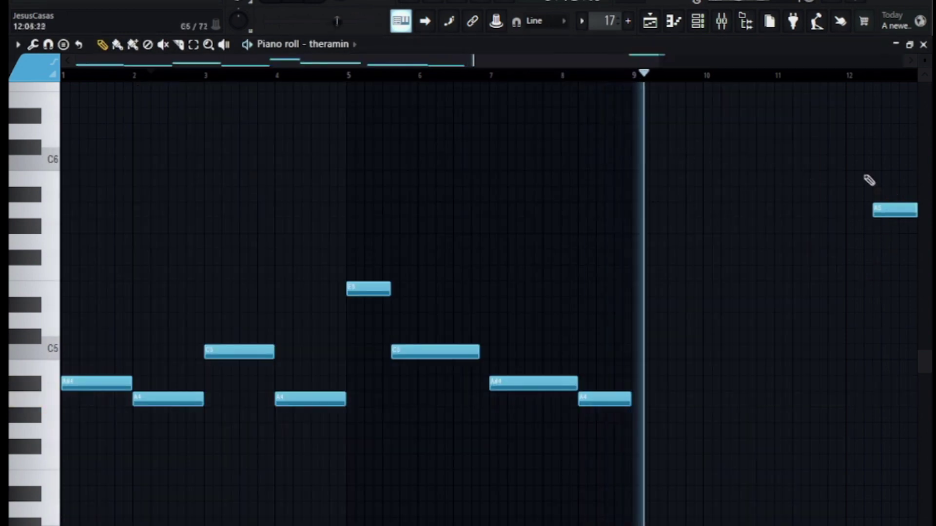
pyautogui.rightClick(893, 210)
pyautogui.click(650, 21)
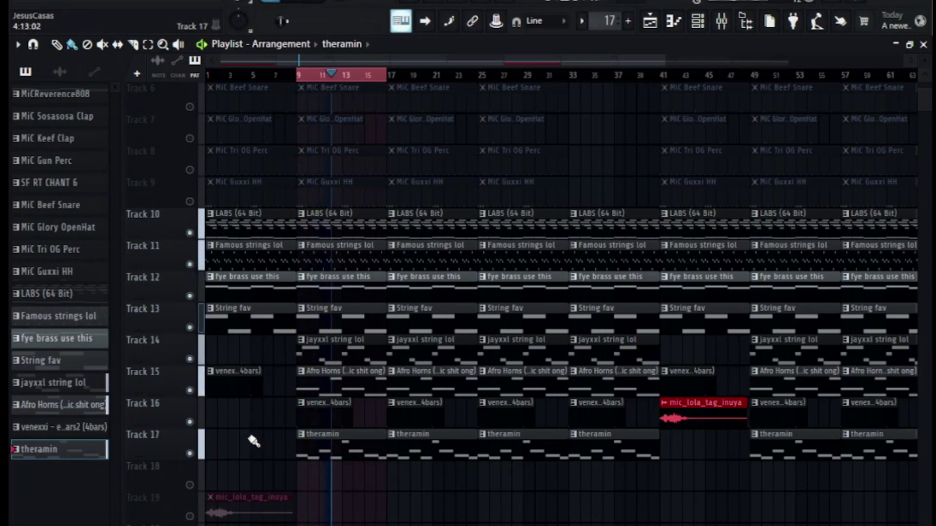
# Play the MiCReverence808 and MiC Sosasosa Clap patterns in turn in the piano roll and return to the playlist
pyautogui.scroll(4, 238, 497)
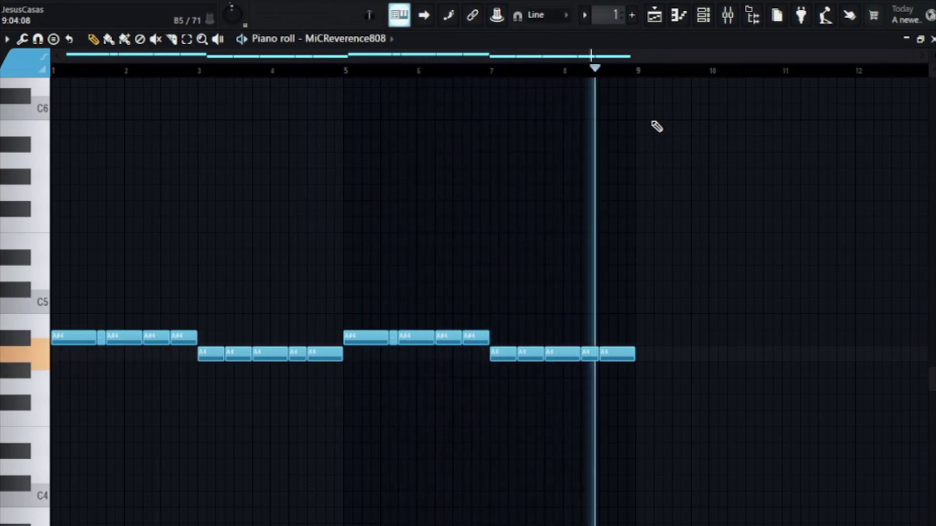
pyautogui.click(662, 24)
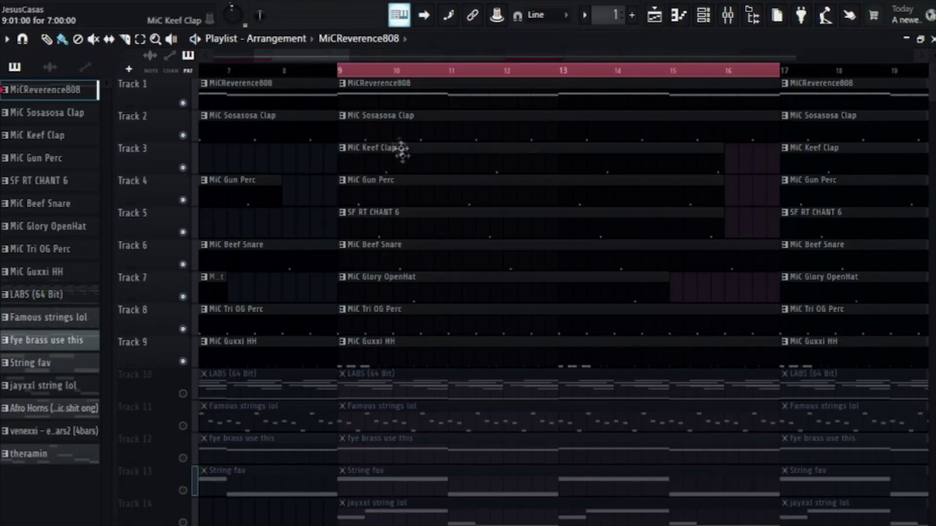
pyautogui.doubleClick(397, 134)
pyautogui.press('space')
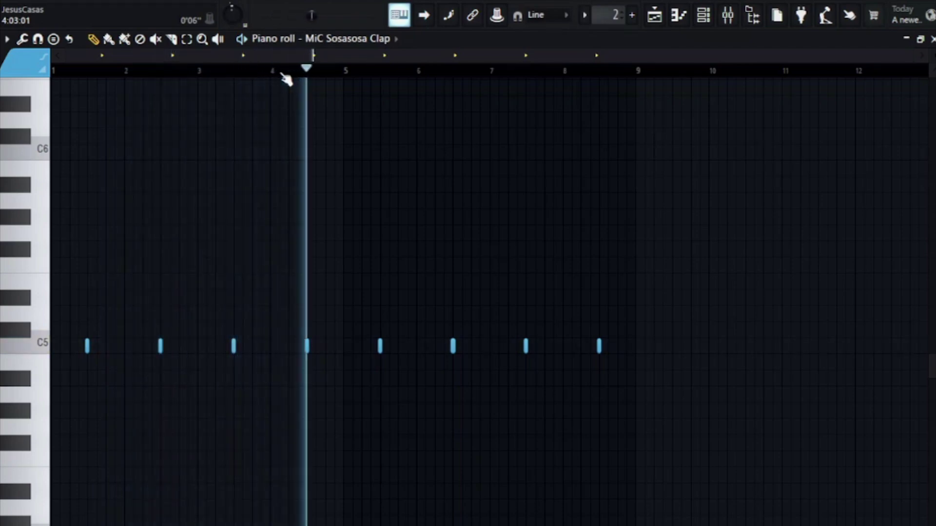
pyautogui.click(654, 15)
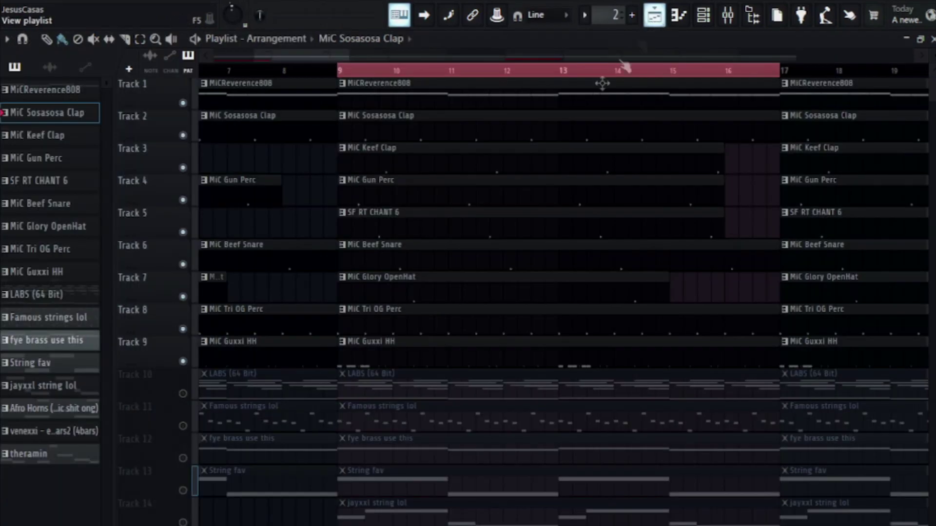
# Play the MiC Keef Clap pattern from Track 3 in the piano roll, skip ahead to its later hits, and return to the playlist
pyautogui.doubleClick(398, 163)
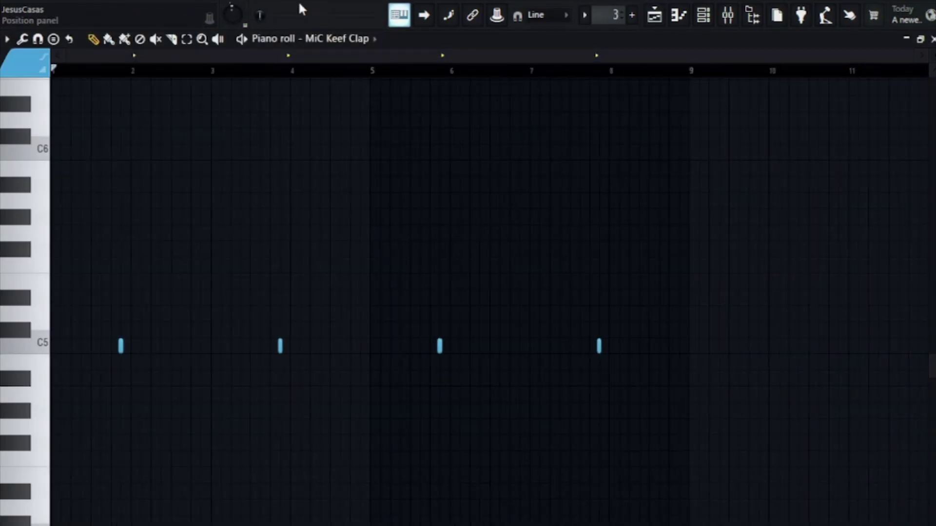
pyautogui.press('space')
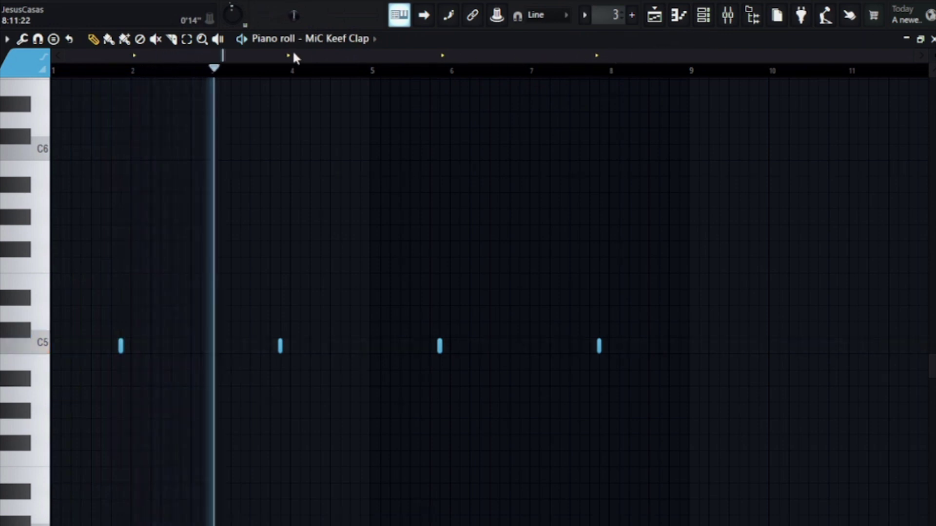
pyautogui.click(435, 73)
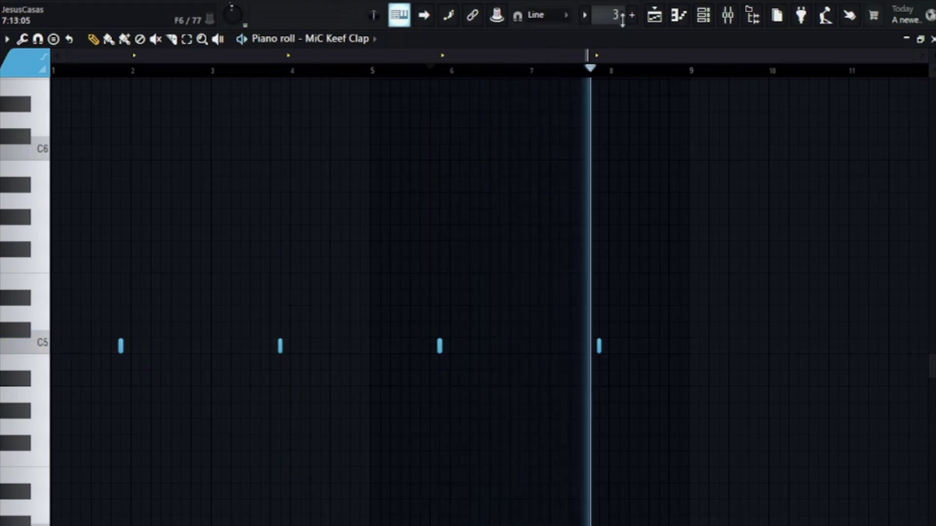
pyautogui.click(655, 20)
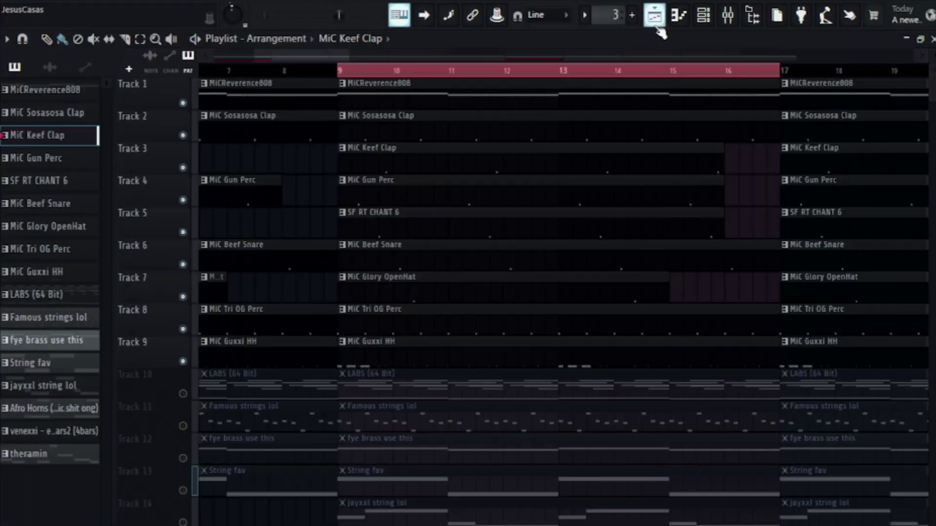
# Play the MiC Gun Perc pattern from Track 4, jump to bar 7, and return to the playlist
pyautogui.doubleClick(402, 200)
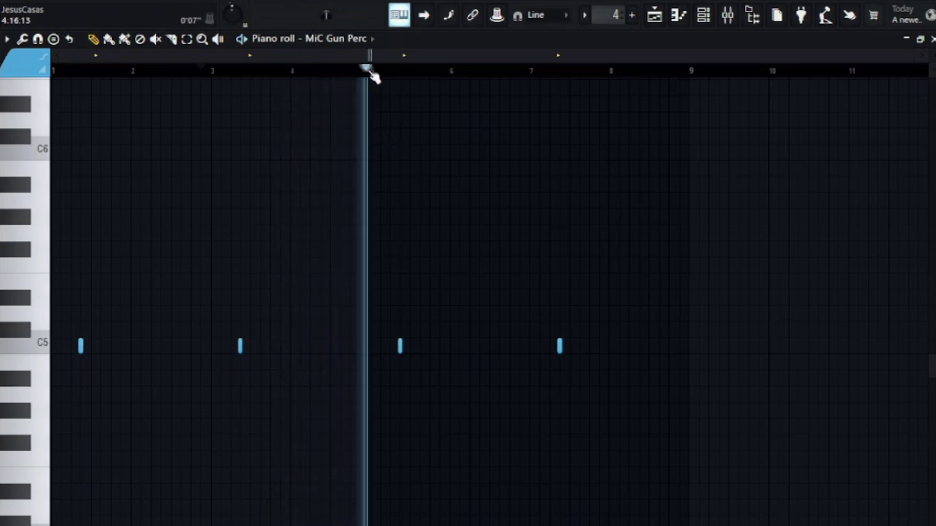
pyautogui.click(533, 67)
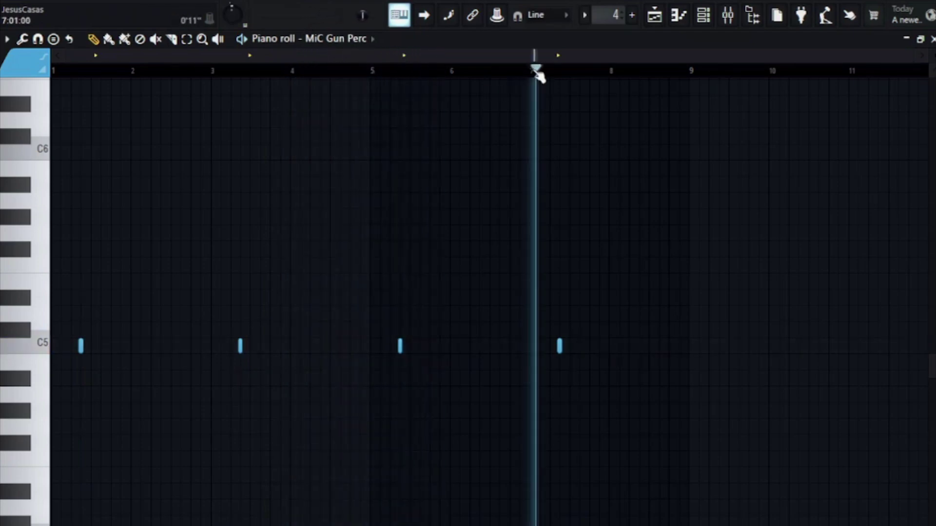
pyautogui.click(654, 16)
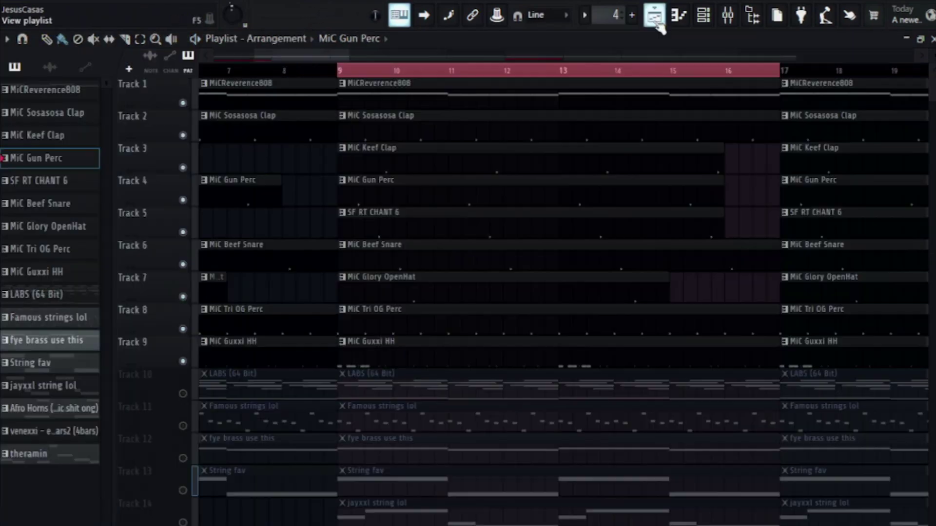
# Play the SF RT CHANT 6 and MiC Beef Snare patterns in turn in the piano roll and return to the playlist
pyautogui.doubleClick(384, 229)
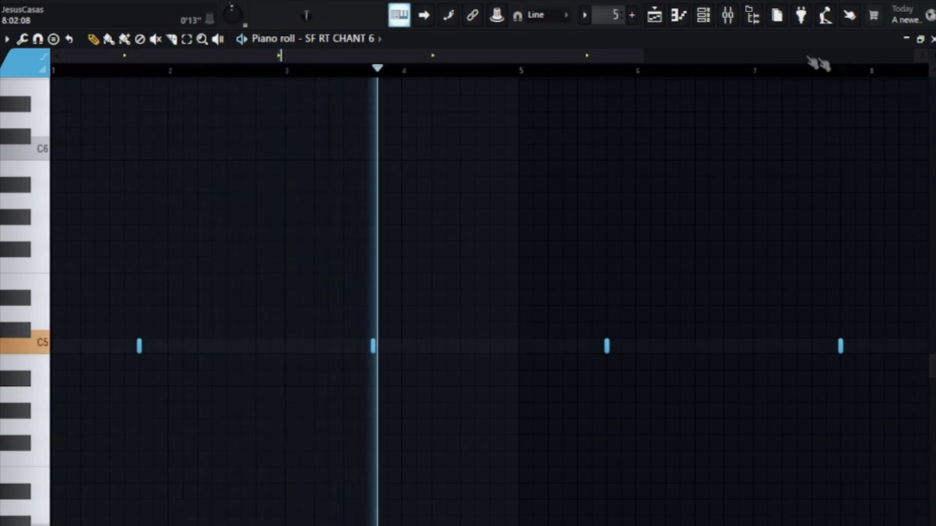
pyautogui.click(654, 16)
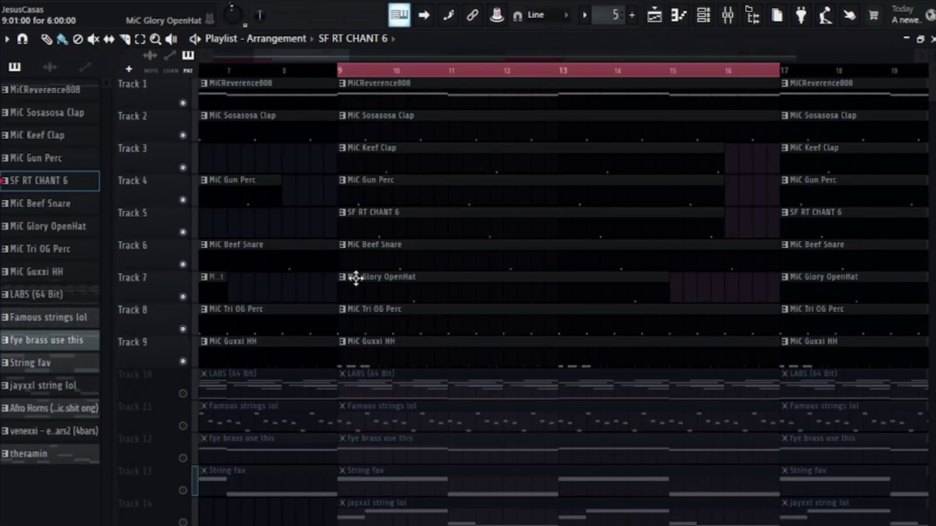
pyautogui.doubleClick(386, 265)
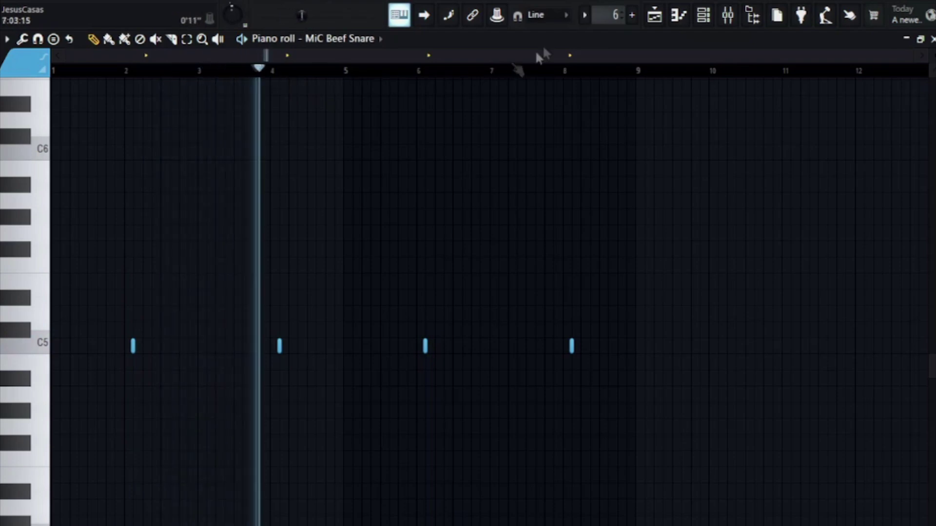
pyautogui.click(654, 21)
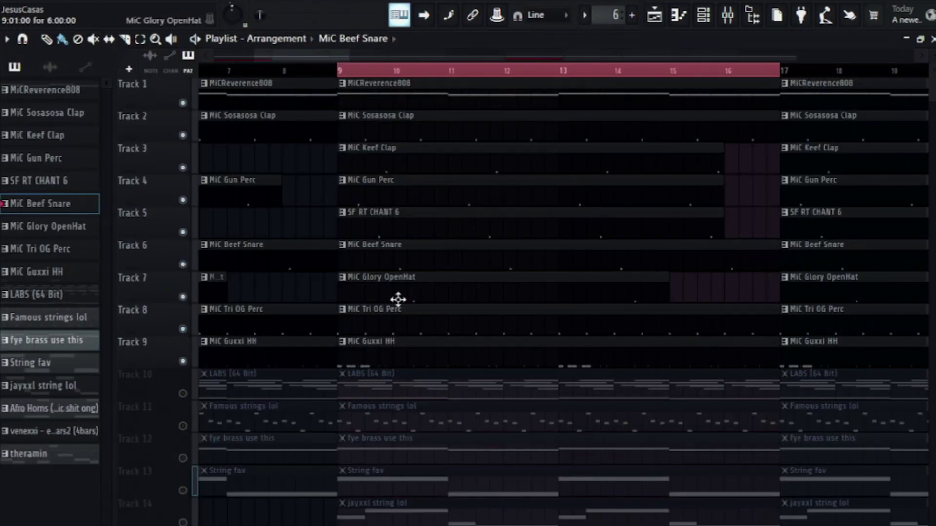
# Play the MiC Glory OpenHat and MiC Tri OG Perc patterns in turn in the piano roll and return to the playlist
pyautogui.doubleClick(400, 293)
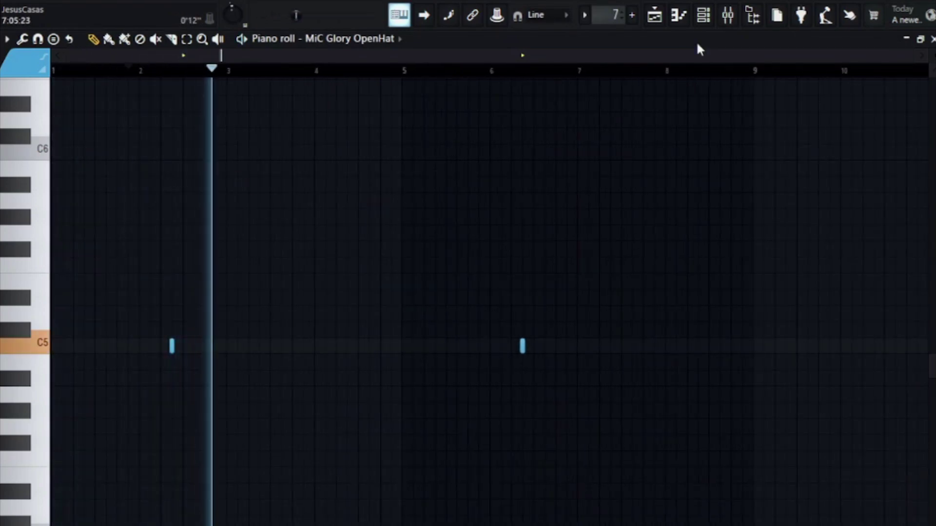
pyautogui.click(654, 16)
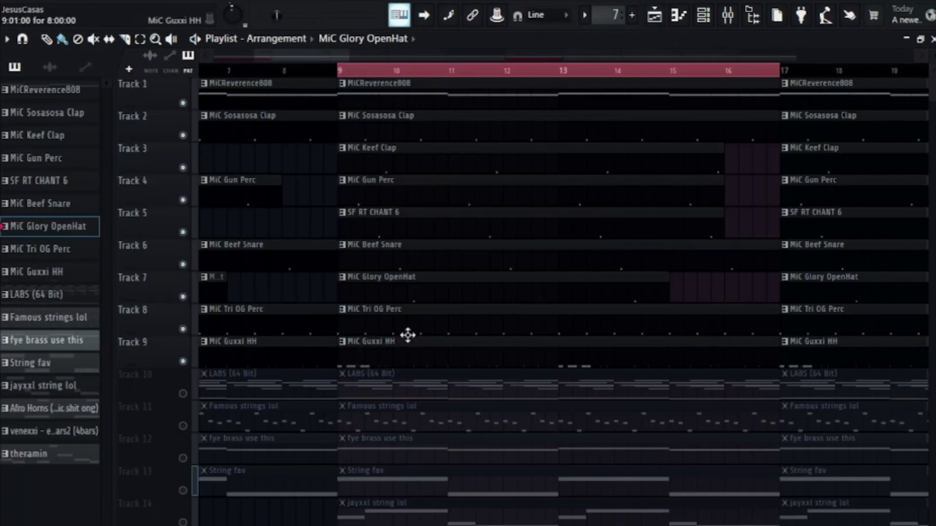
pyautogui.doubleClick(408, 334)
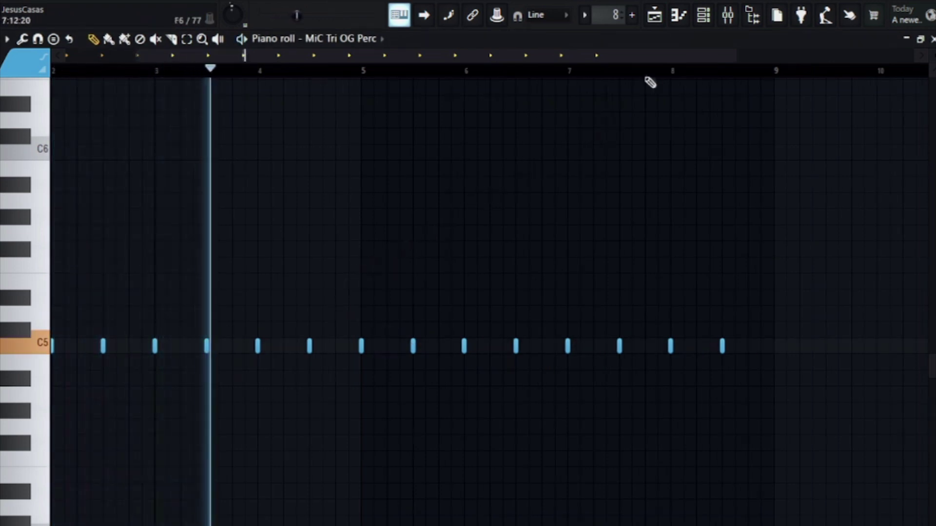
pyautogui.click(664, 25)
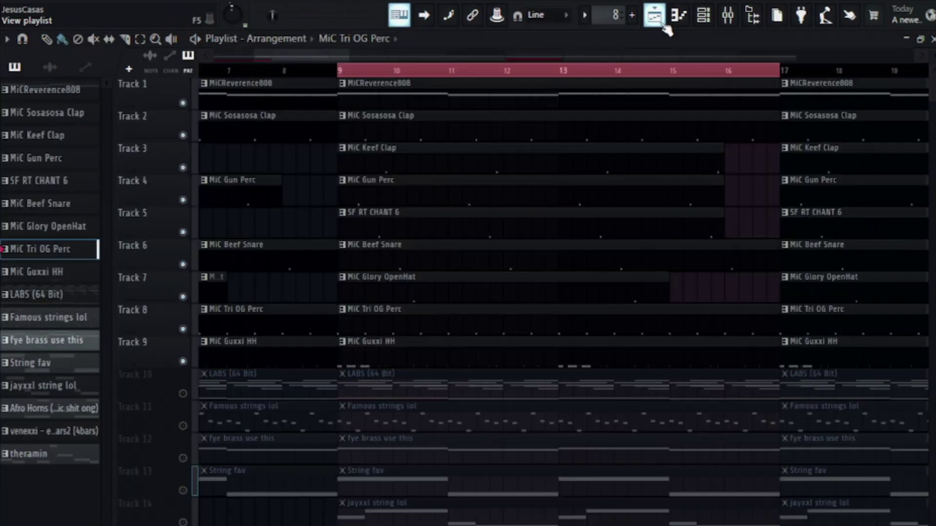
# Play the MiC Guxxi HH hi-hat pattern from Track 9 in the piano roll and return to the playlist
pyautogui.doubleClick(408, 350)
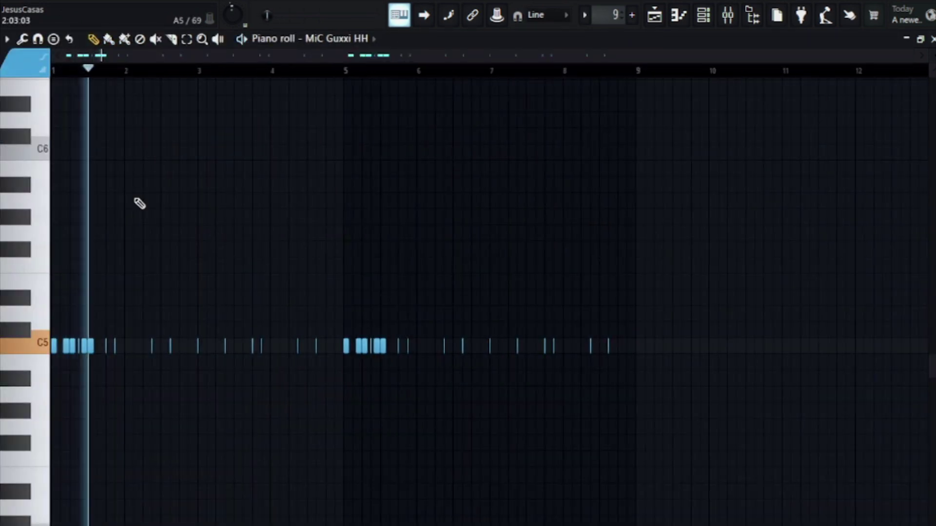
pyautogui.rightClick(232, 13)
pyautogui.click(241, 18)
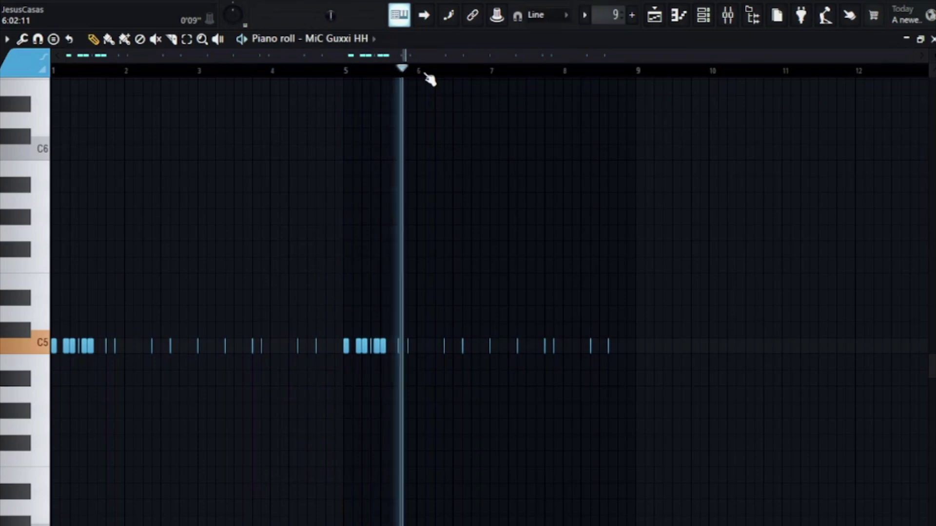
pyautogui.click(664, 19)
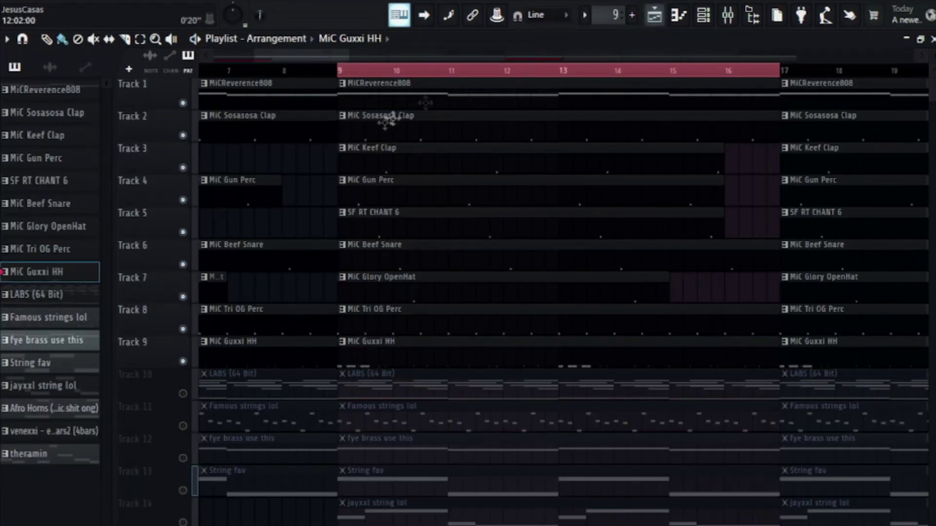